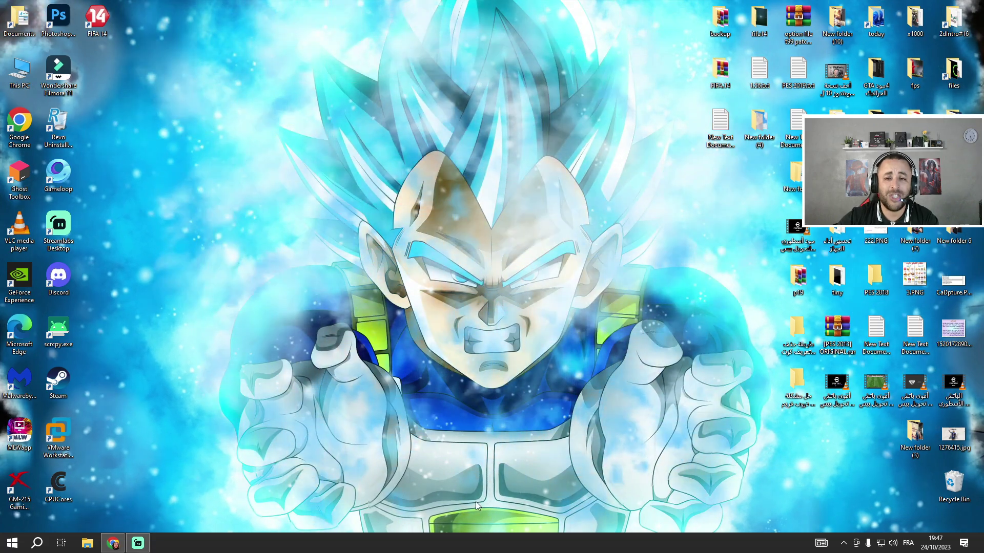
pyautogui.rightClick(358, 321)
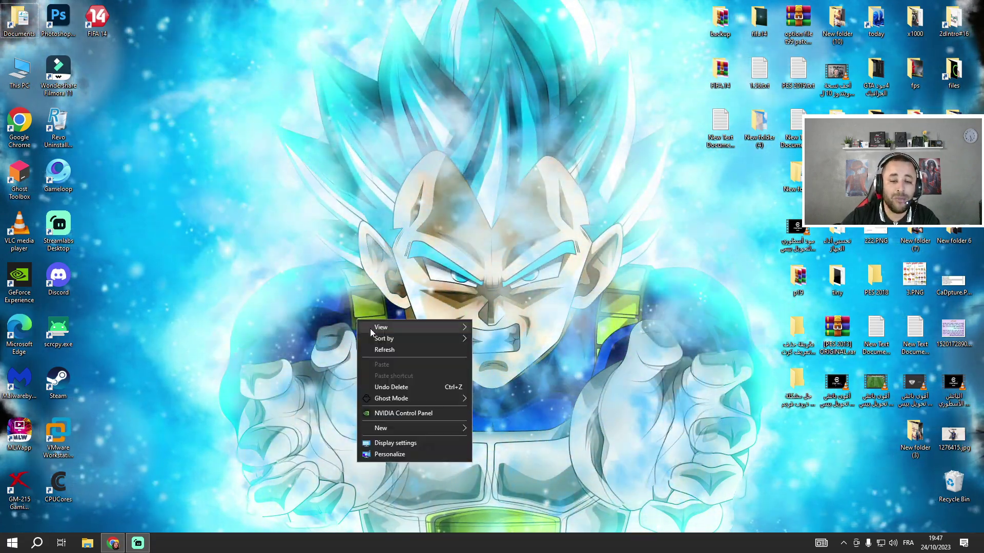
pyautogui.click(391, 348)
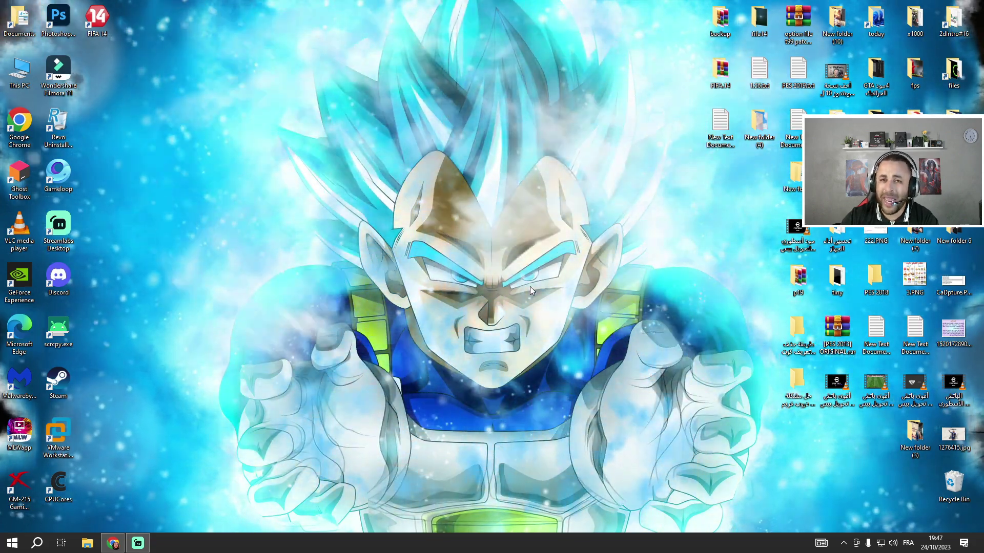
# Open the Temporary files list from the System storage page in Windows Settings.
pyautogui.click(12, 542)
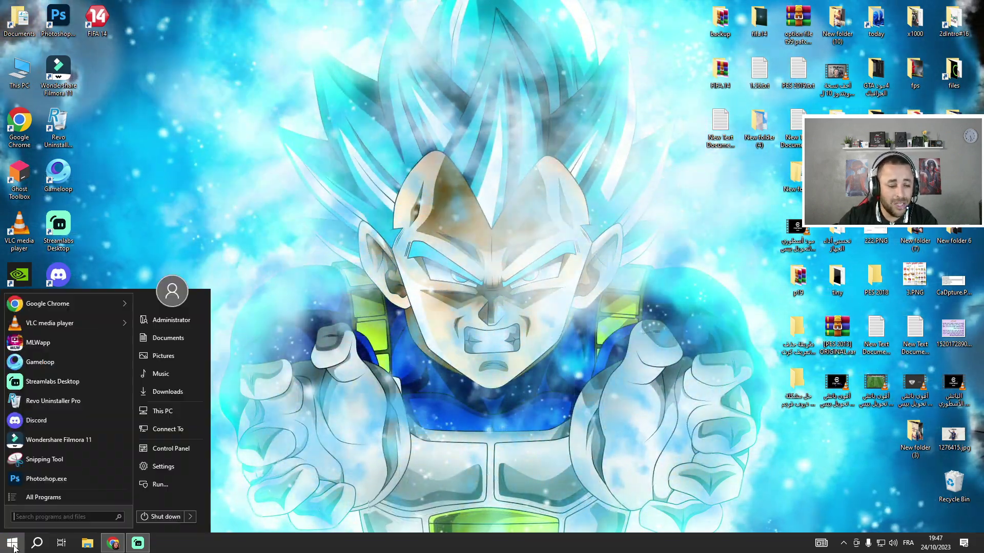
pyautogui.click(183, 466)
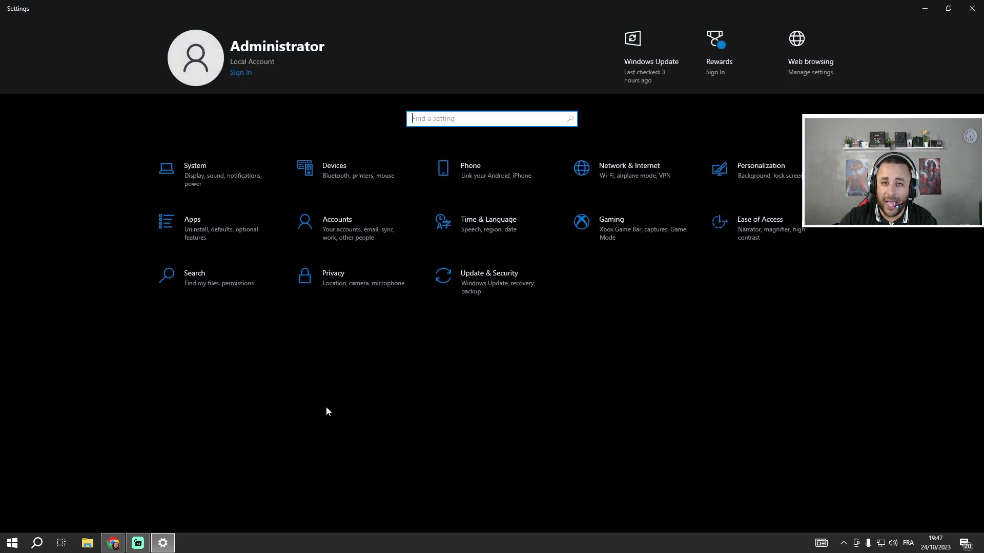
pyautogui.click(202, 174)
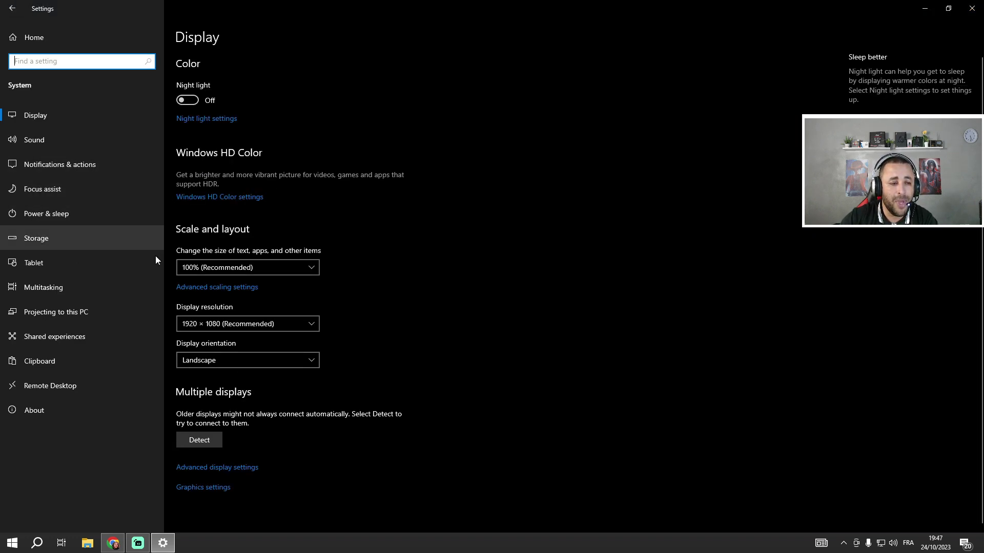
pyautogui.click(41, 238)
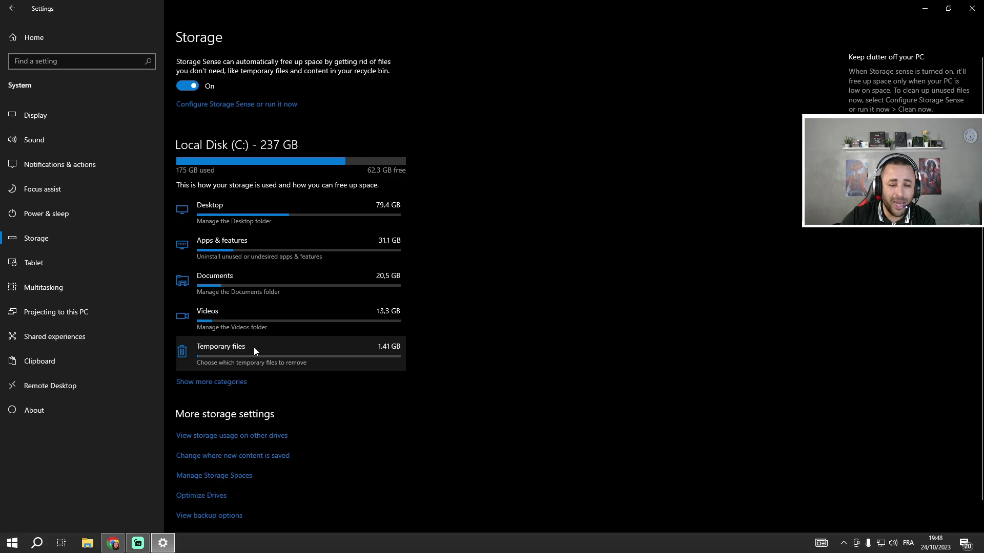
pyautogui.click(232, 360)
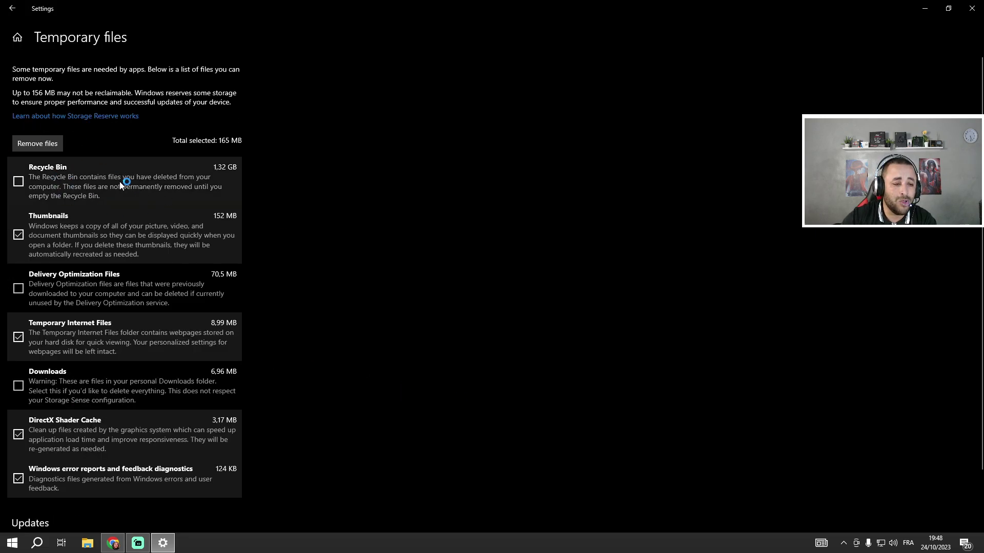
# Select every temporary file category, including Recycle Bin, Delivery Optimization Files and Downloads, and remove the files.
pyautogui.scroll(-2, 117, 234)
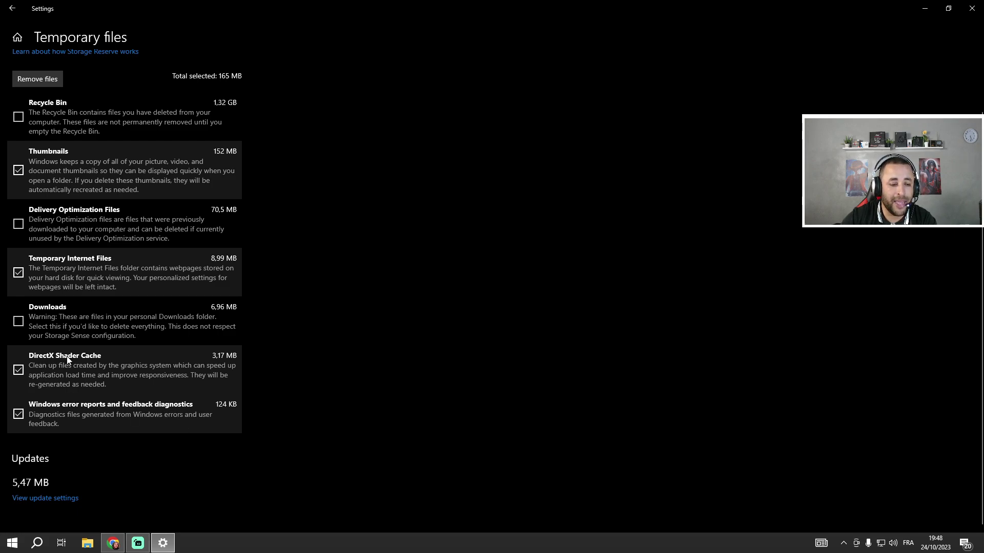
pyautogui.click(25, 322)
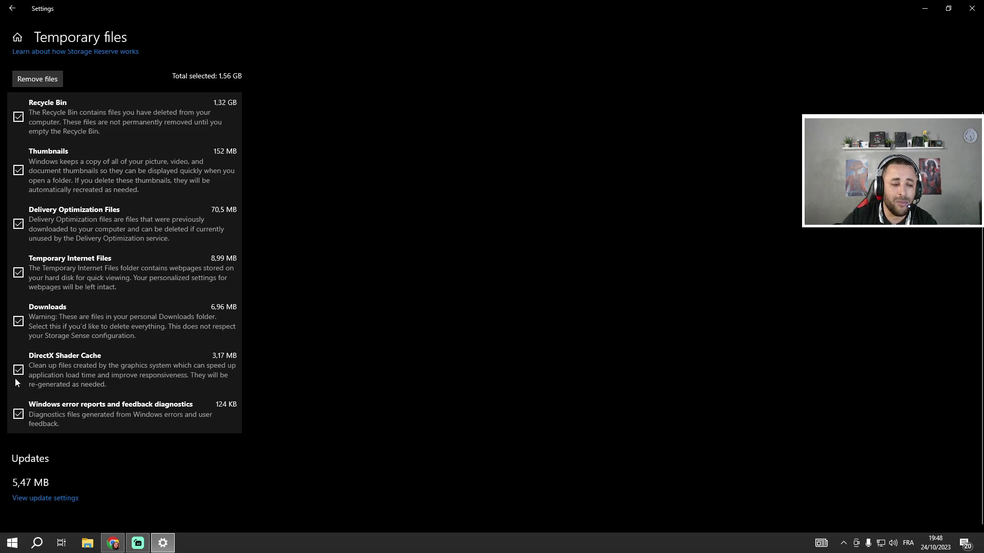
pyautogui.scroll(2, 106, 401)
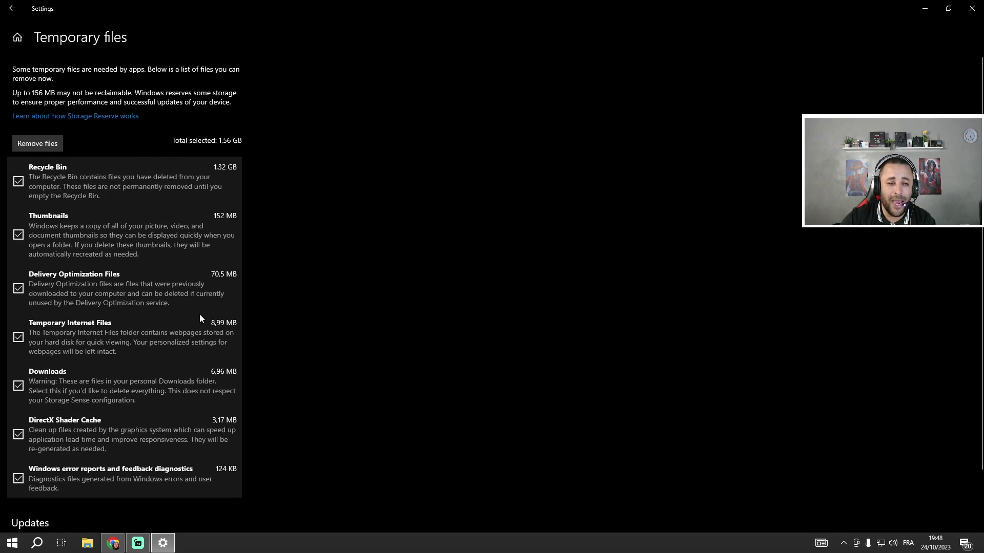
pyautogui.click(39, 145)
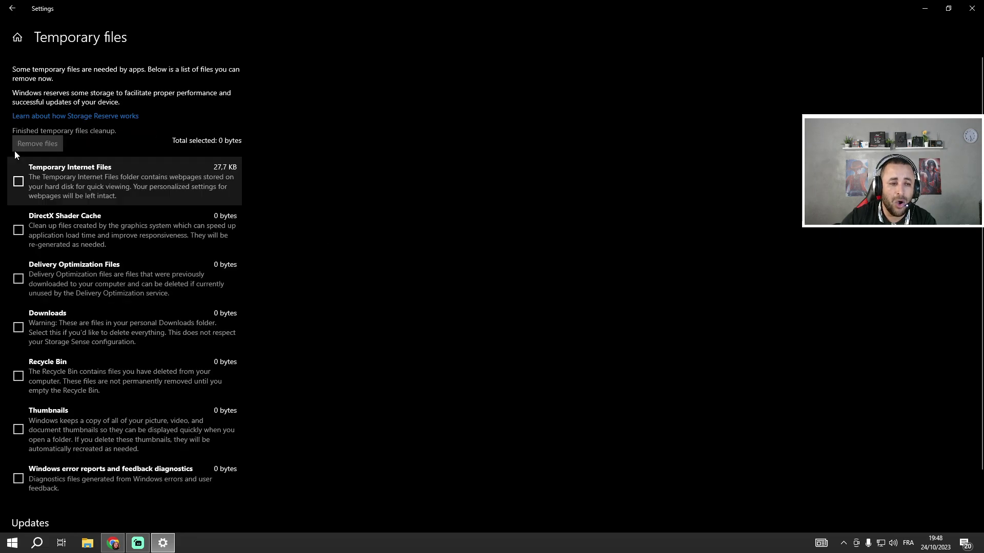
# Select the Downloads category in the temporary files list and minimize Settings.
pyautogui.scroll(-2, 134, 276)
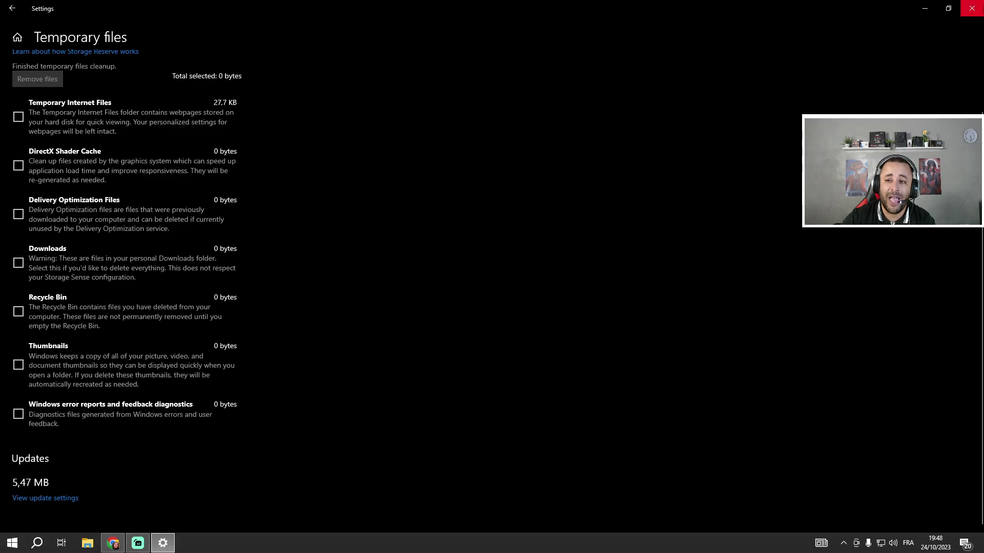
pyautogui.click(61, 263)
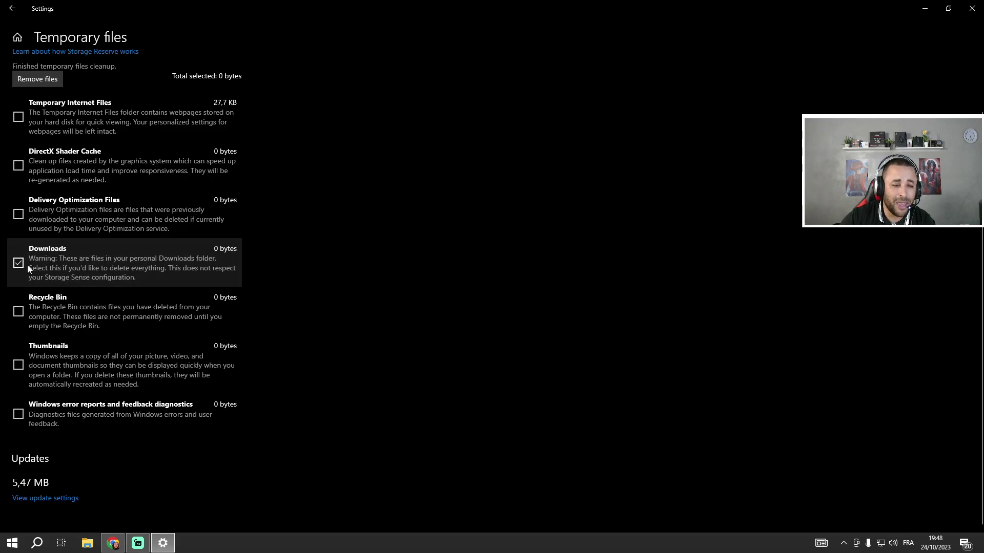
pyautogui.click(158, 550)
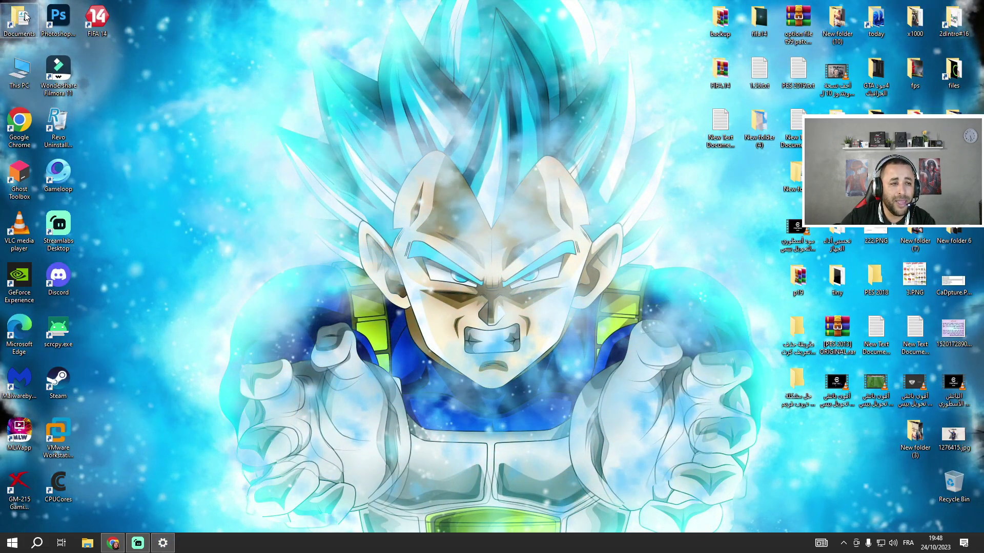
# Check the contents of the Downloads folder in File Explorer and close its window.
pyautogui.doubleClick(26, 16)
pyautogui.click(44, 86)
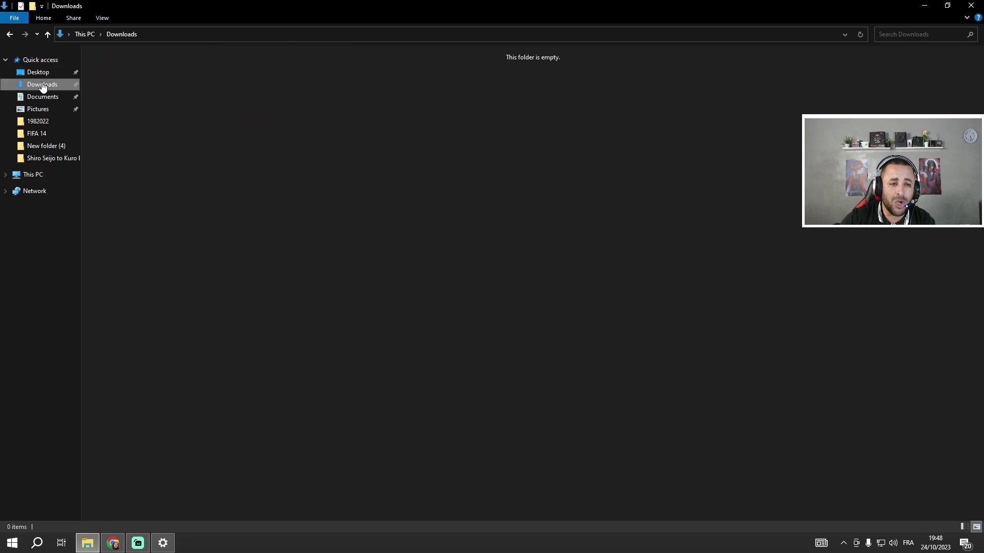
pyautogui.moveTo(339, 397); pyautogui.dragTo(221, 509)
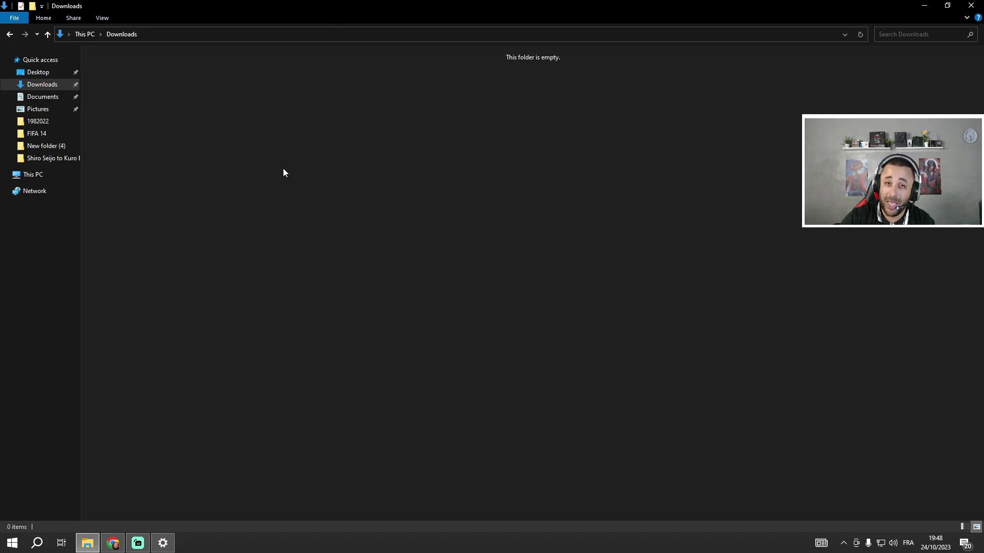
pyautogui.doubleClick(334, 4)
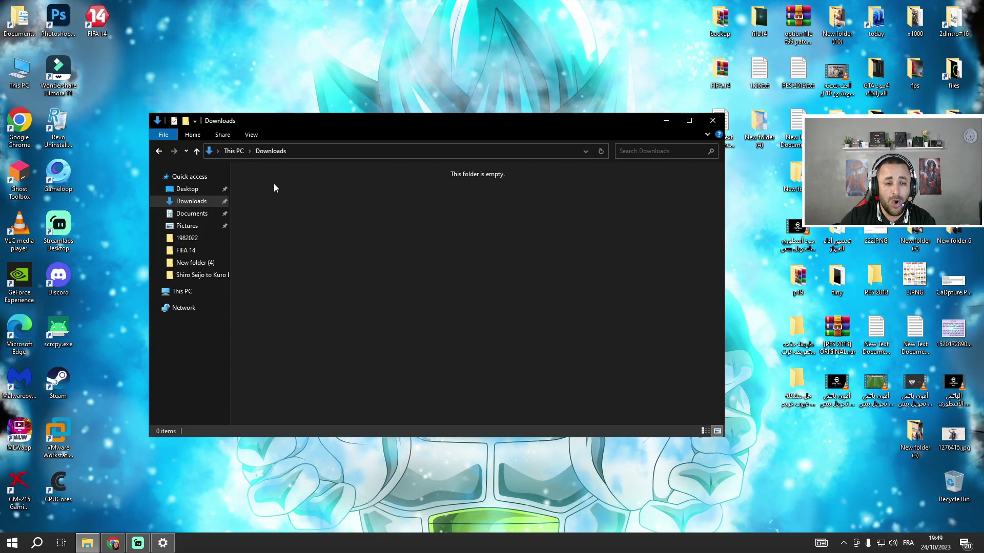
pyautogui.moveTo(308, 195); pyautogui.dragTo(722, 192)
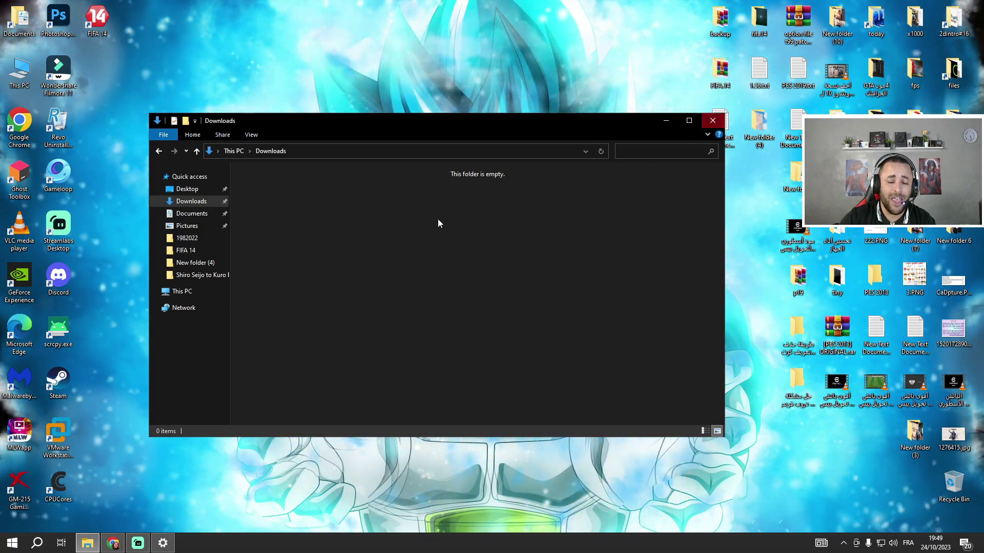
pyautogui.moveTo(378, 368); pyautogui.dragTo(489, 333)
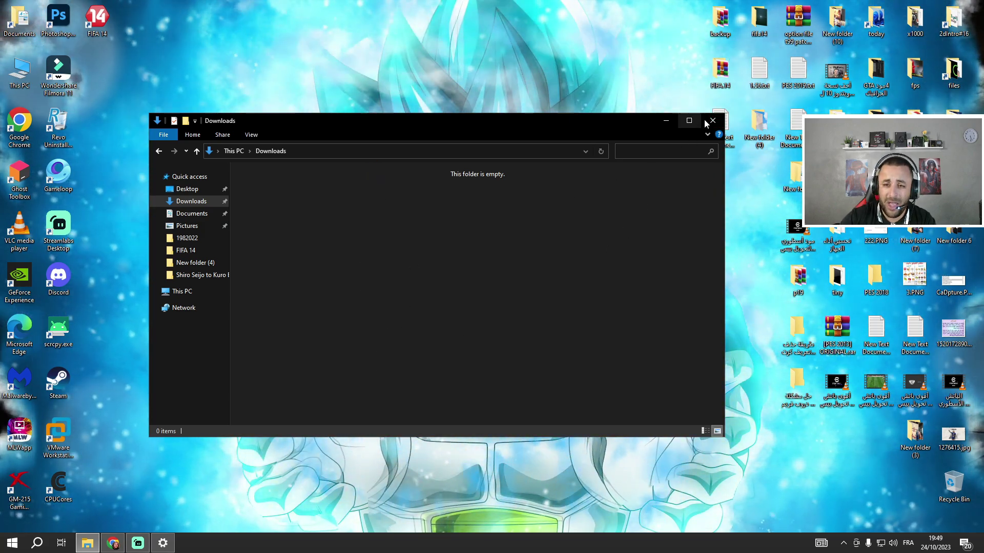
pyautogui.click(712, 120)
# Check the contents of the Recycle Bin and close its window.
pyautogui.doubleClick(952, 487)
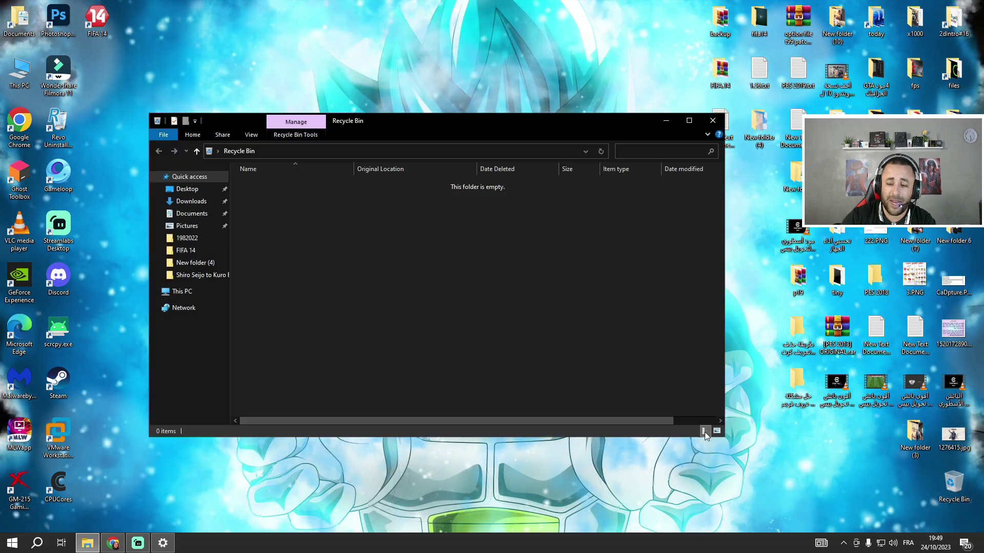
pyautogui.moveTo(590, 375); pyautogui.dragTo(568, 397)
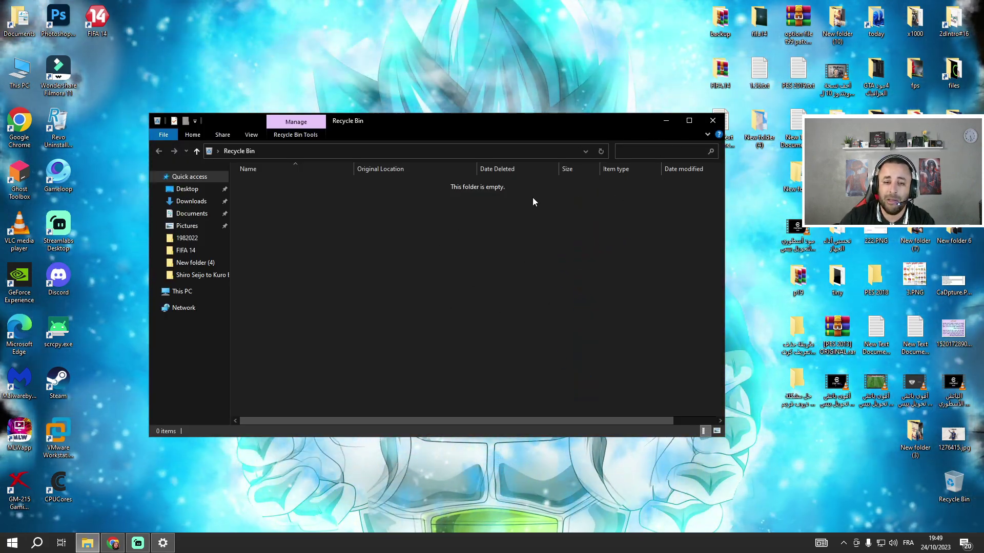
pyautogui.click(711, 121)
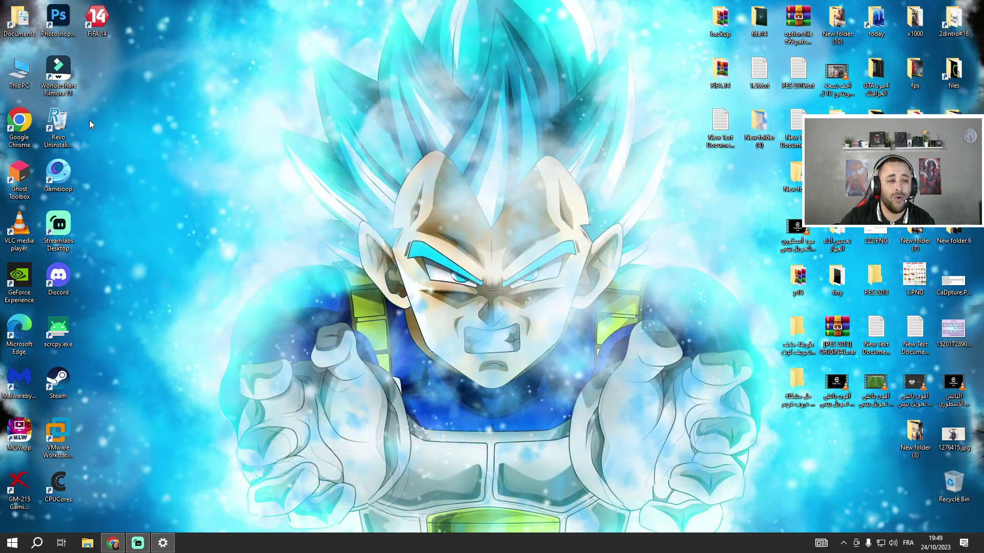
# Open This PC and start Disk Cleanup from the properties of Local Disk (C:).
pyautogui.doubleClick(19, 72)
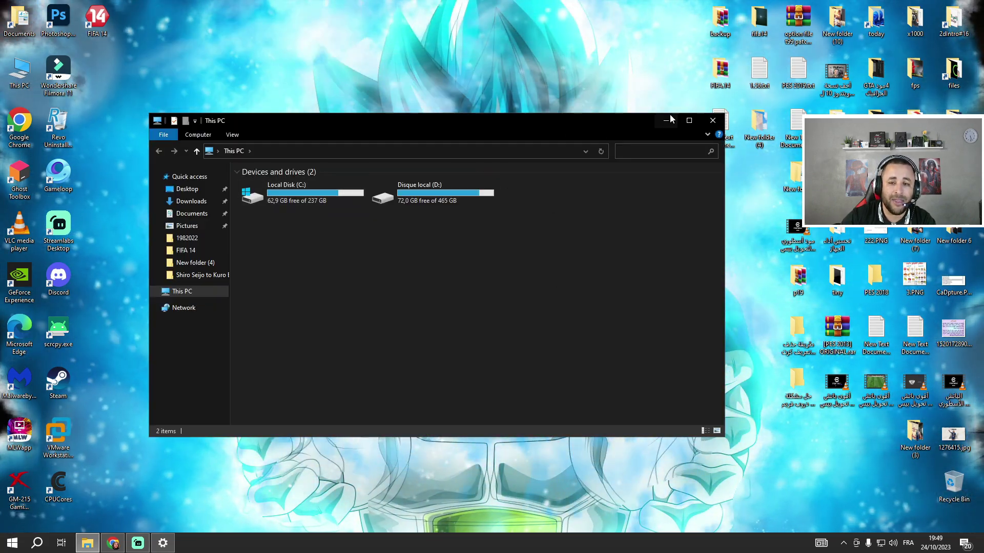
pyautogui.click(689, 120)
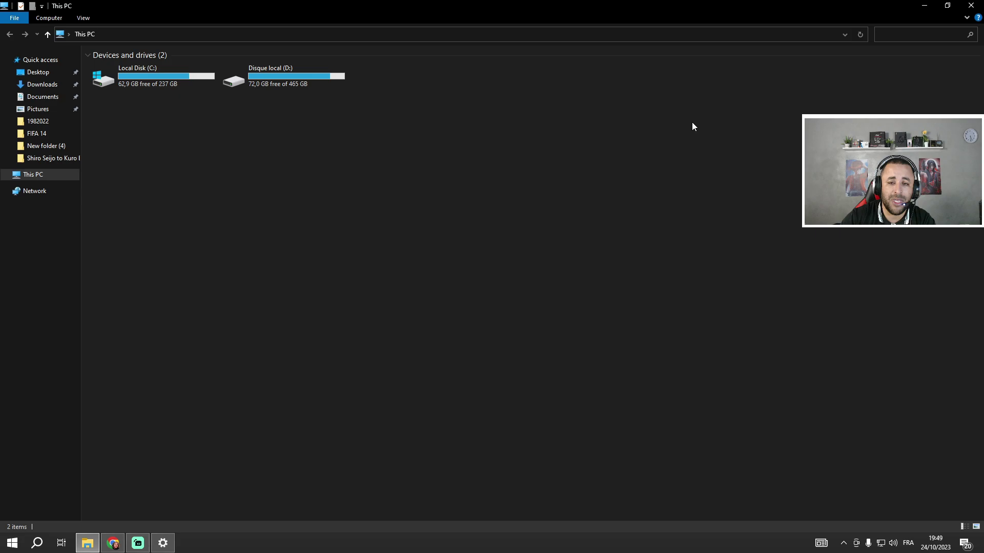
pyautogui.rightClick(145, 75)
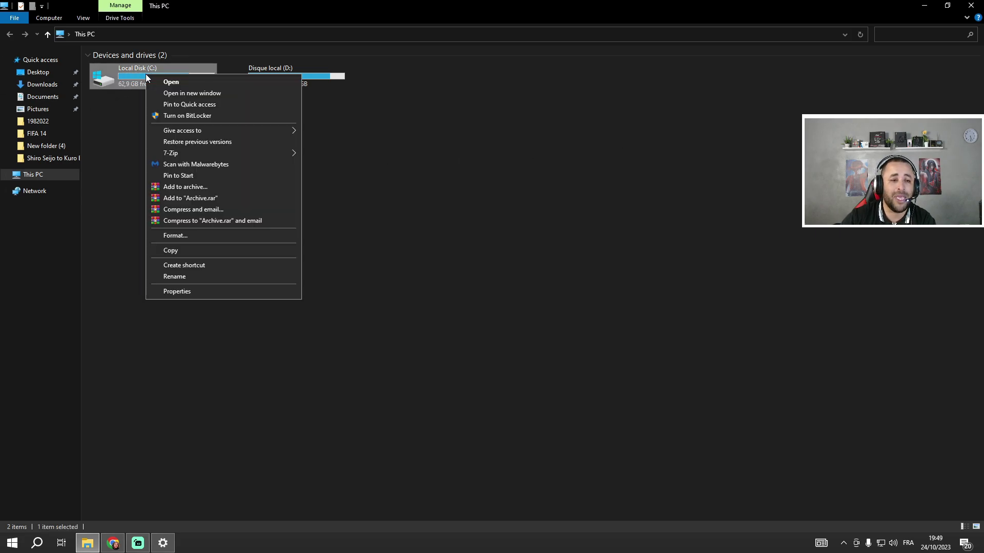
pyautogui.click(177, 291)
pyautogui.click(294, 249)
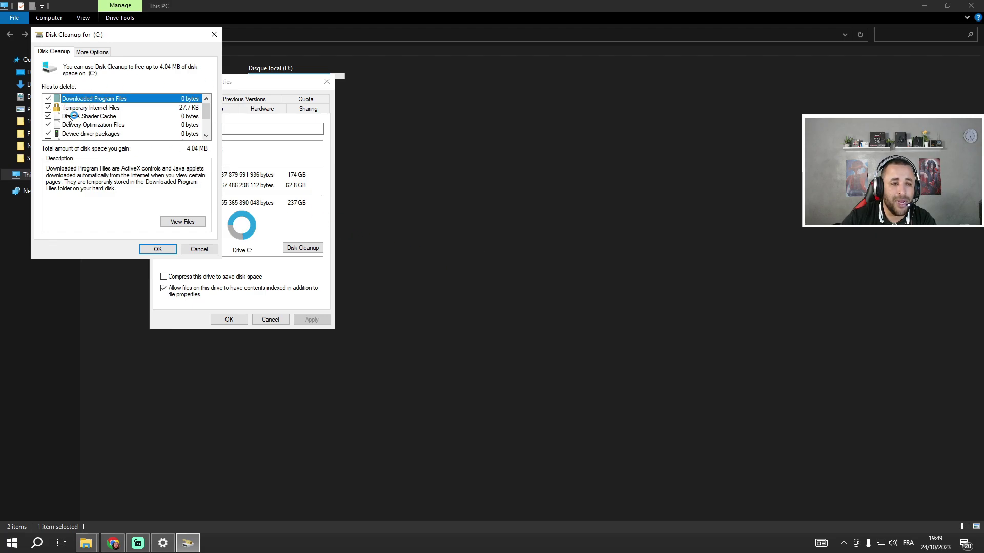
# Permanently delete the selected unnecessary files from drive C: with Disk Cleanup, and close the This PC and drive properties windows.
pyautogui.scroll(-1, 60, 113)
pyautogui.scroll(2, 53, 136)
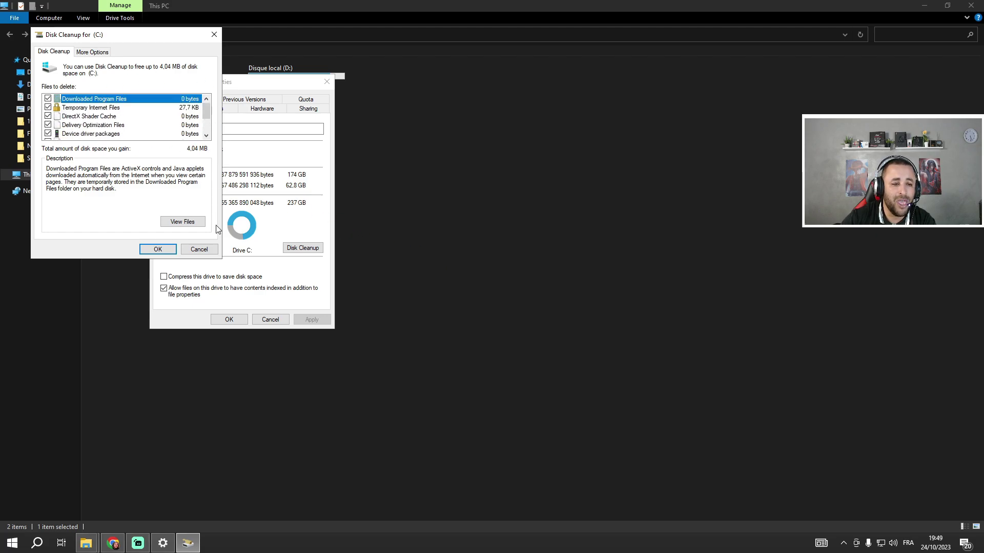
pyautogui.click(148, 251)
pyautogui.click(517, 276)
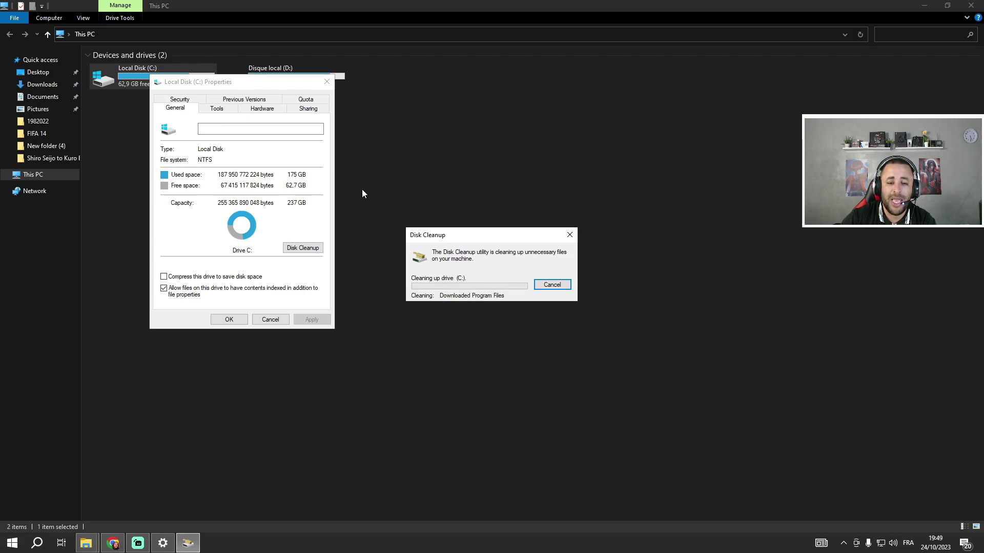
pyautogui.click(970, 5)
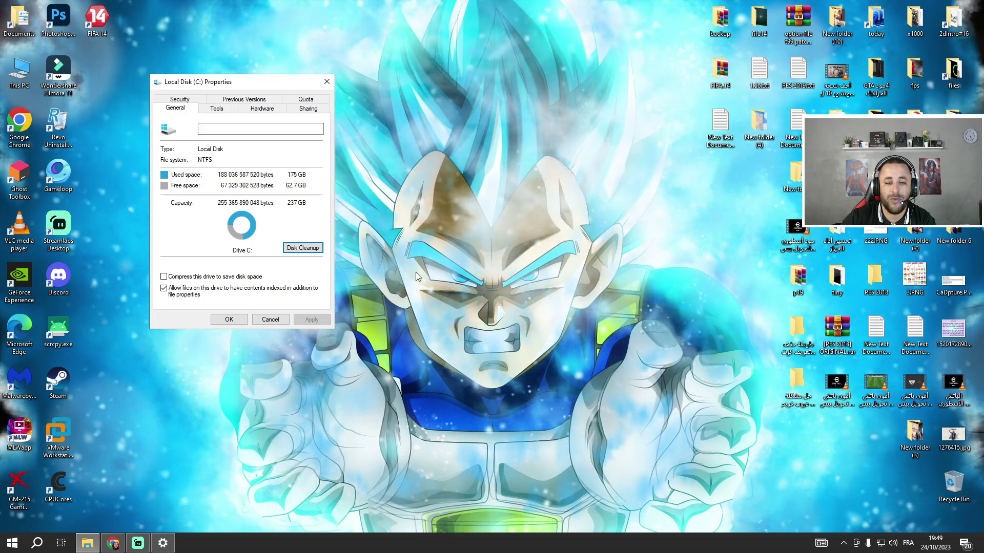
pyautogui.click(230, 320)
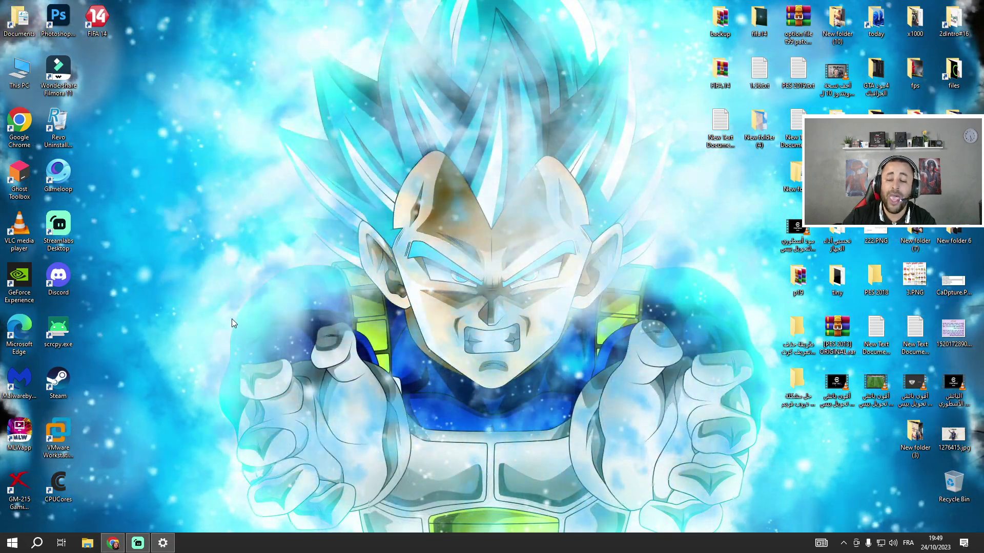